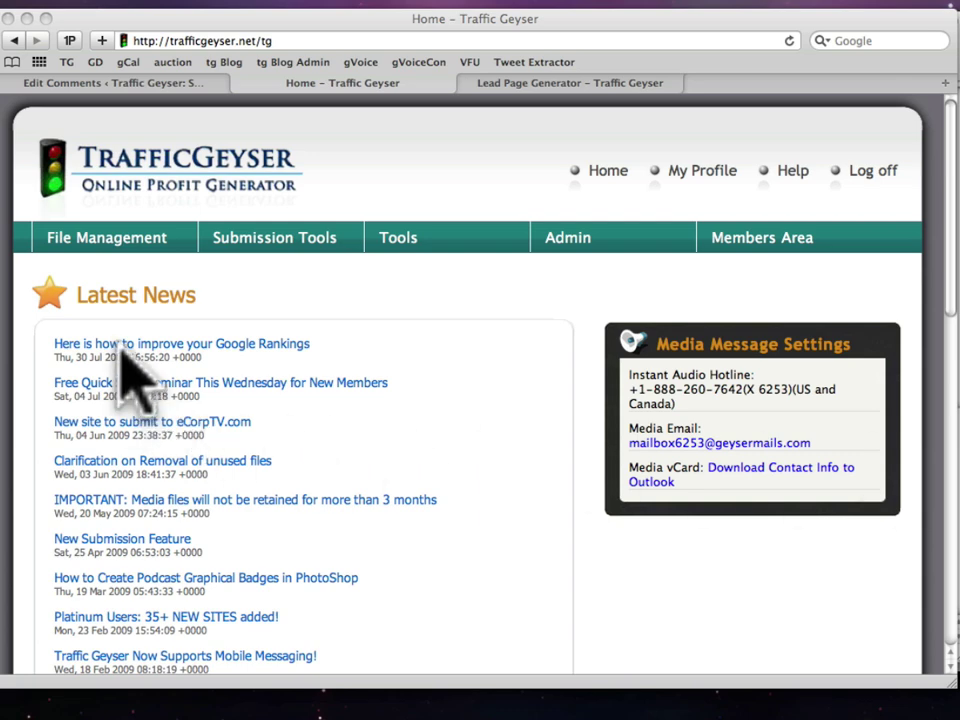
- Open the Upload Files page and look over its upload form and file list
left_click(120, 240)
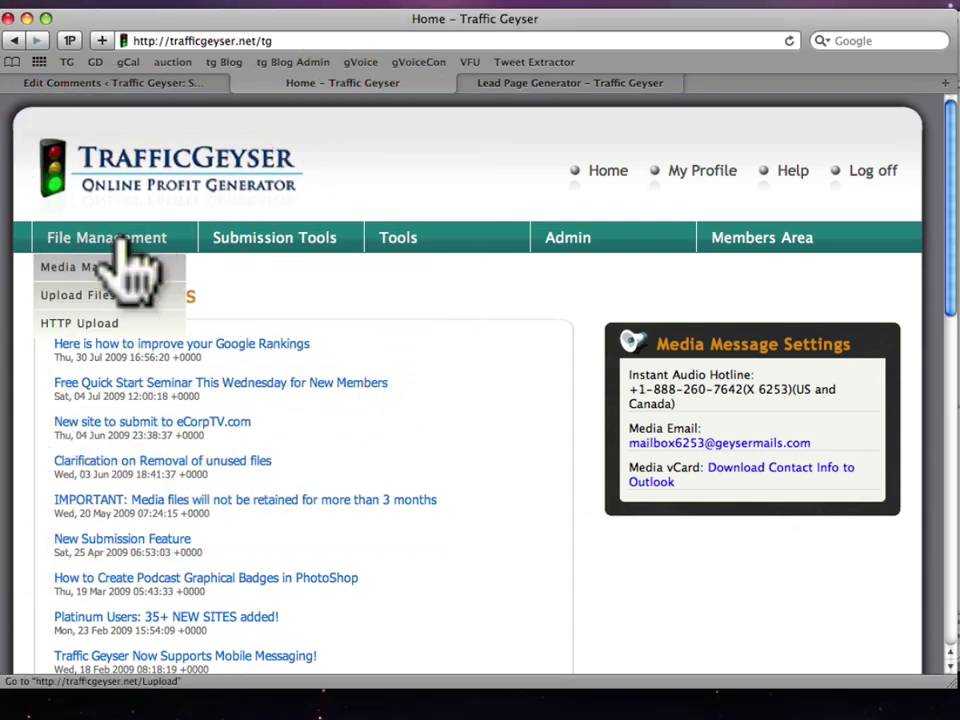
left_click(98, 292)
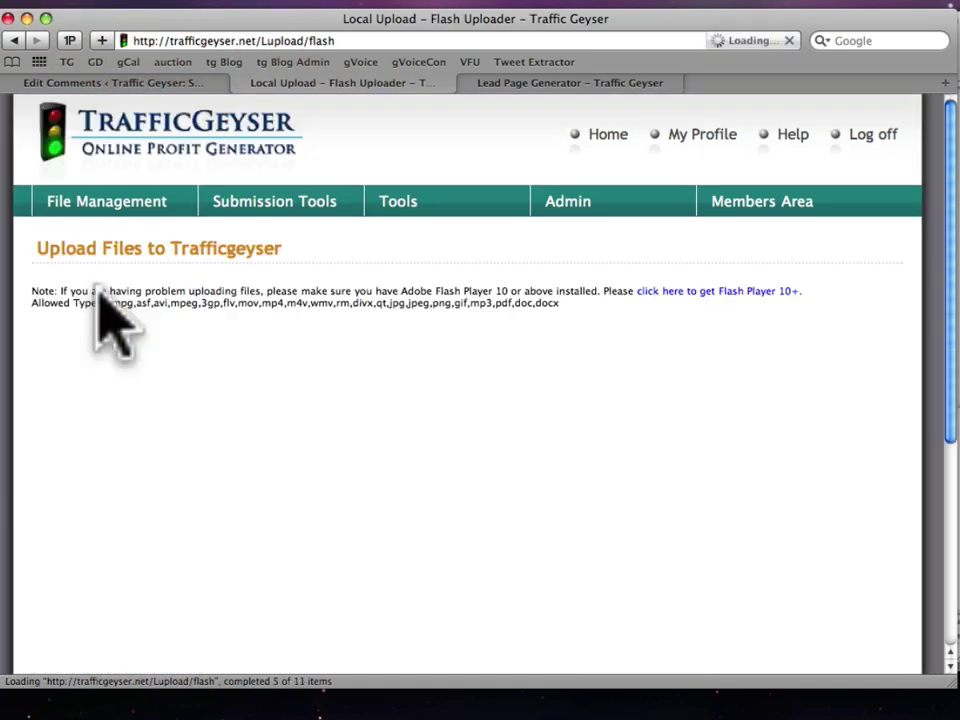
scroll(338, 396, "down", 3)
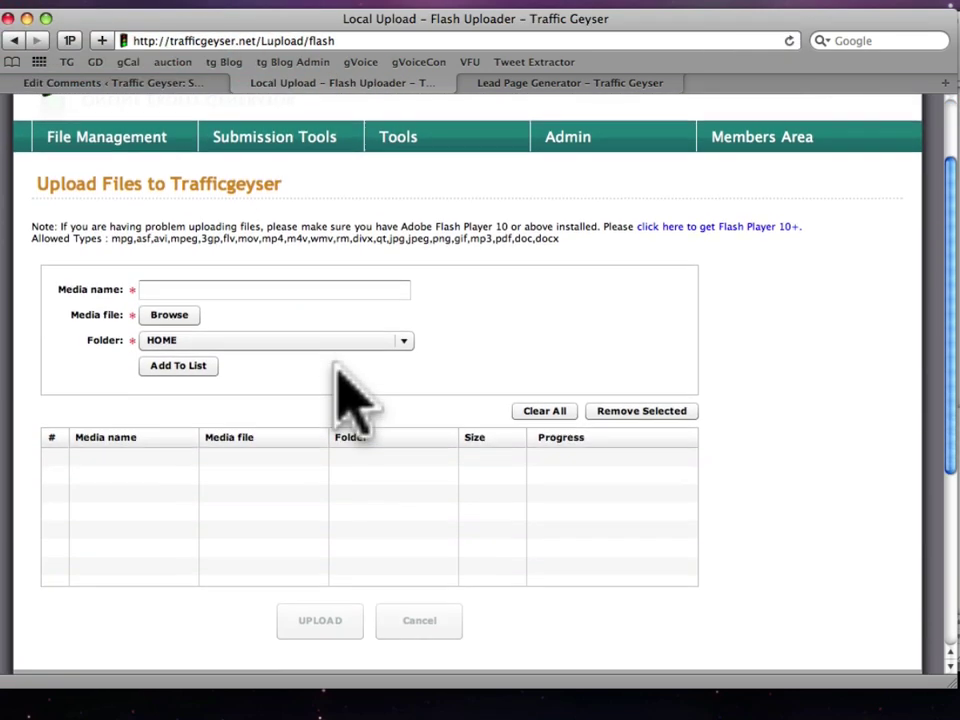
- Open the Media Manager and go to the Gadget Giveaway folder
scroll(306, 368, "up", 1)
mouse_move(141, 188)
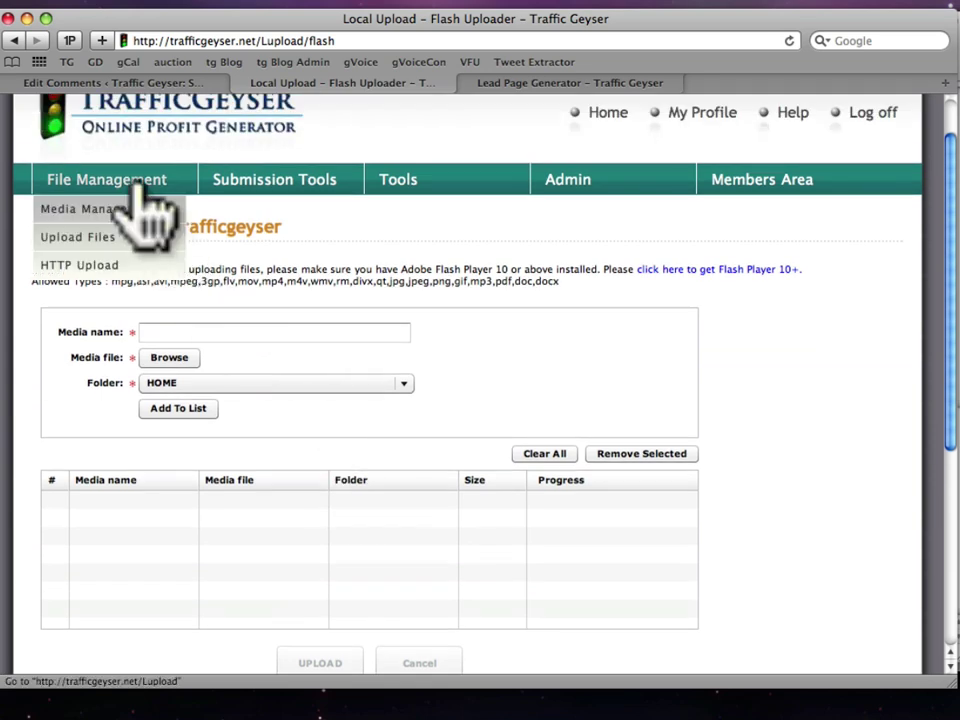
left_click(94, 210)
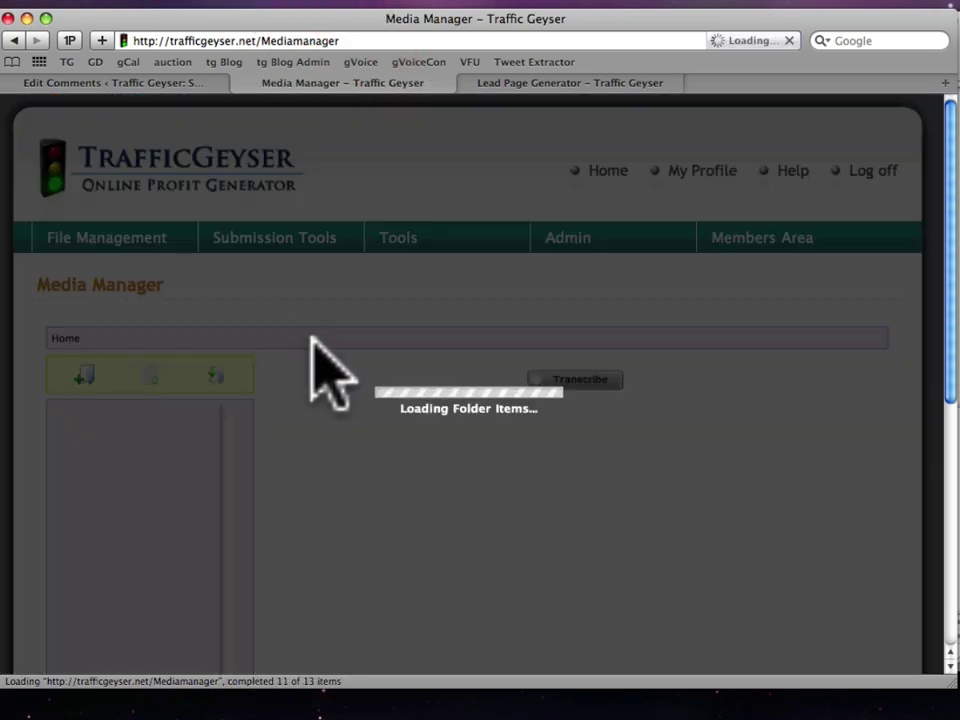
scroll(400, 400, "down", 5)
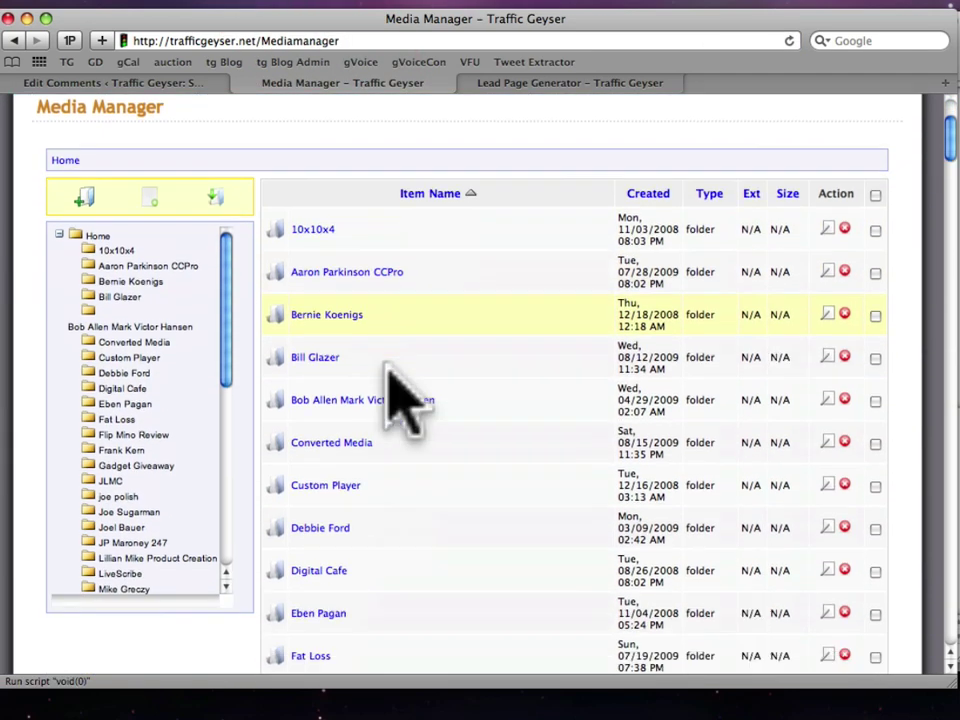
left_click(152, 449)
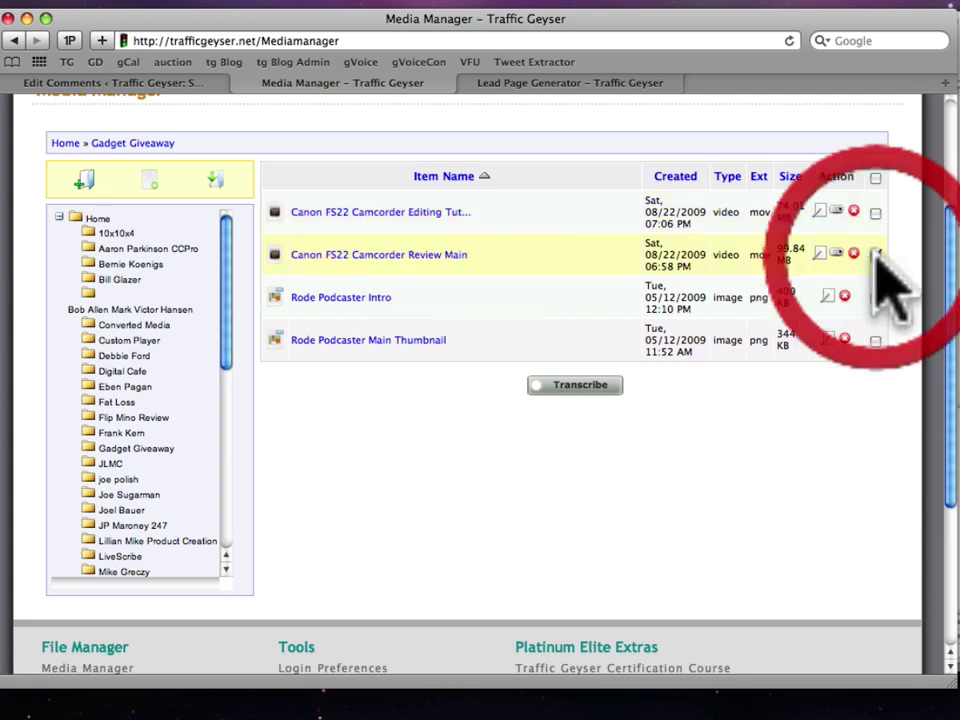
- Order transcripts for the Canon FS22 Camcorder Editing Tutorial and Canon FS22 Camcorder Review Main videos and confirm the order
left_click(875, 212)
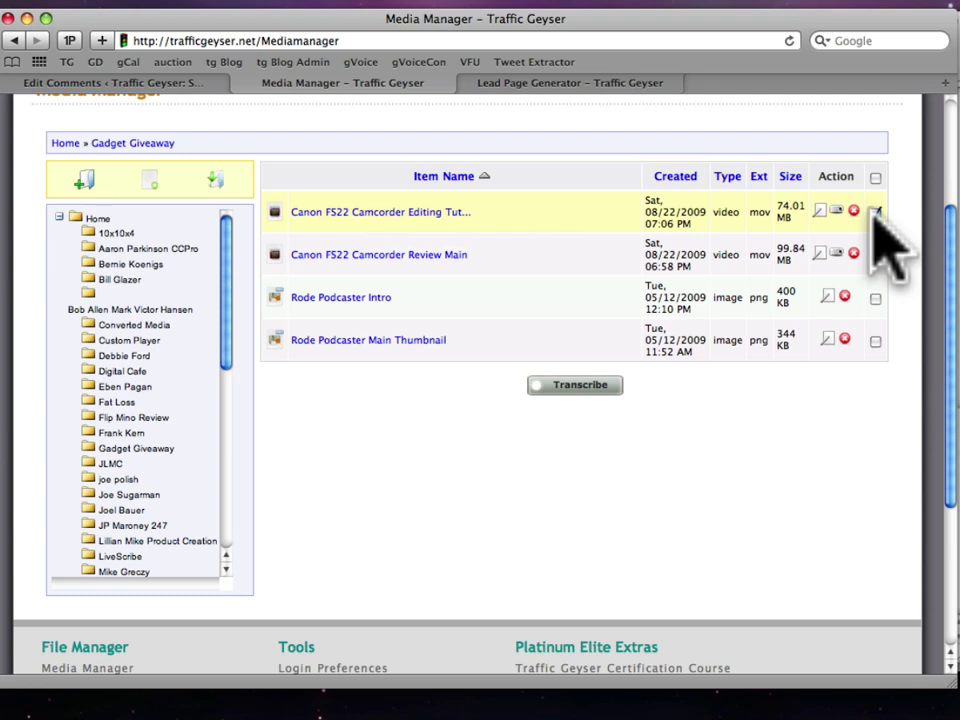
left_click(875, 254)
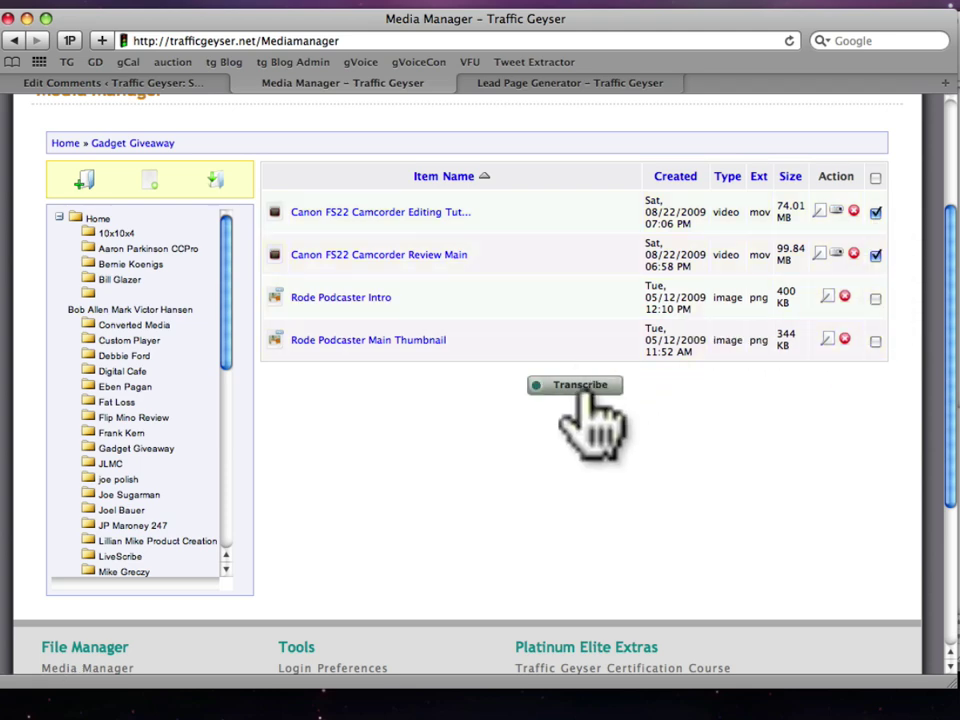
left_click(589, 390)
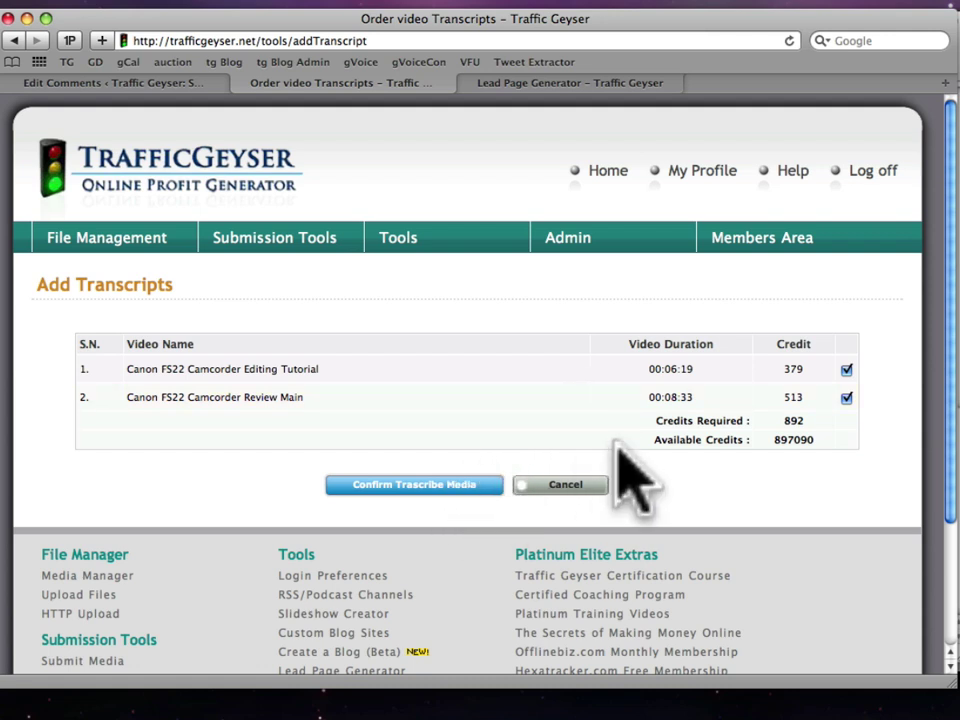
left_click(846, 397)
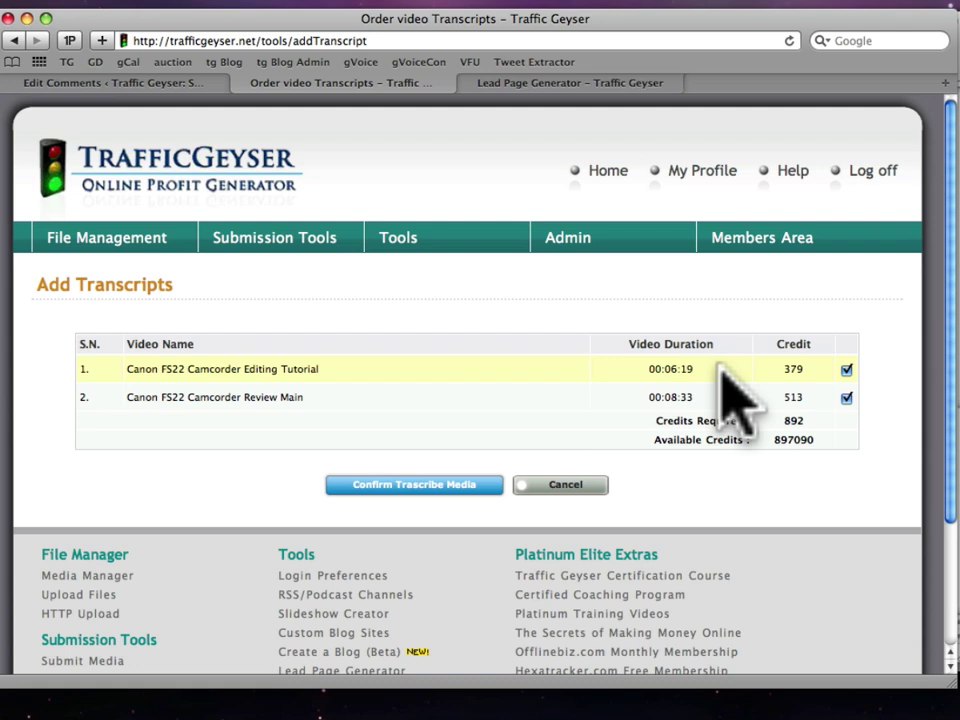
left_click(459, 486)
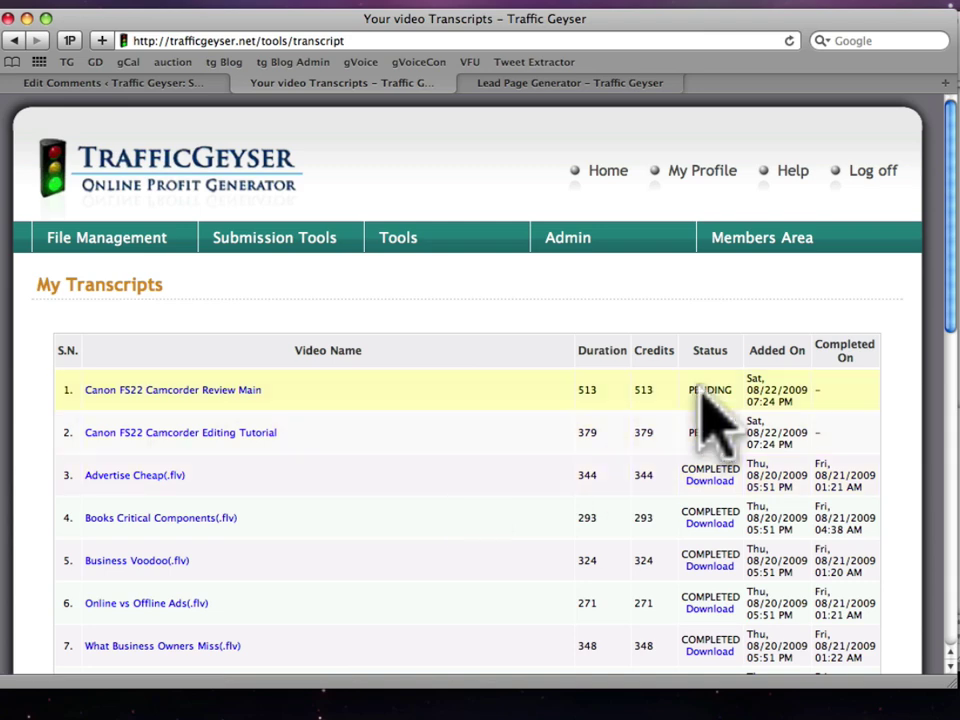
- Examine the My Transcripts list for the status of the new orders and the added and completed dates of earlier ones
left_click(718, 390)
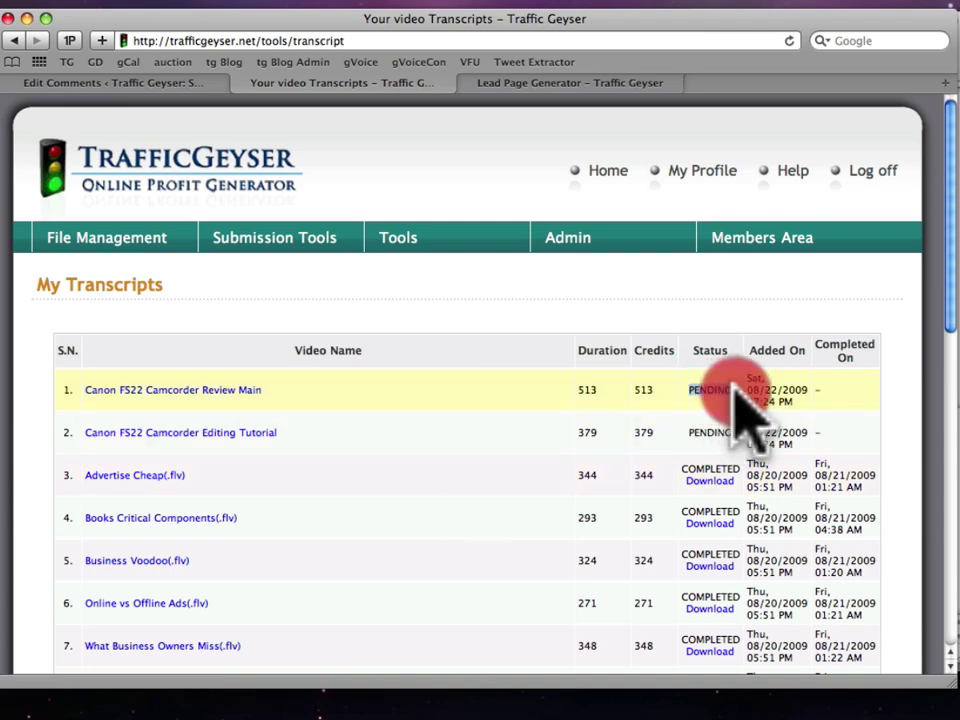
double_click(724, 390)
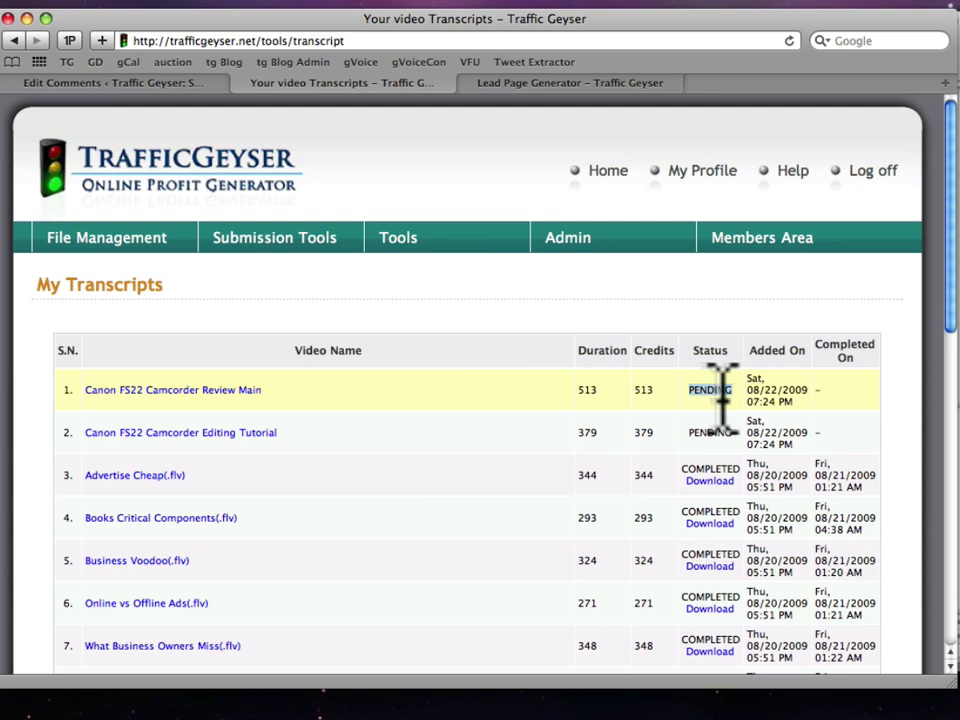
scroll(720, 410, "down", 2)
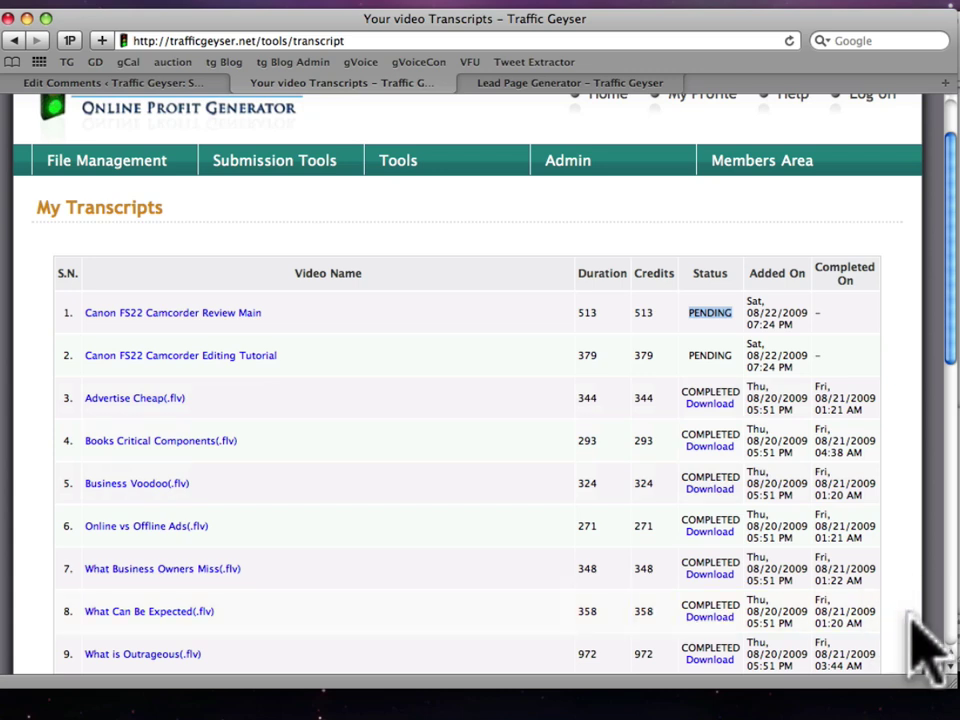
mouse_move(752, 612)
left_mouse_down()
mouse_move(858, 614)
mouse_move(753, 596)
mouse_move(755, 605)
left_mouse_up()
triple_click(862, 625)
left_click(850, 630)
scroll(857, 568, "down", 3)
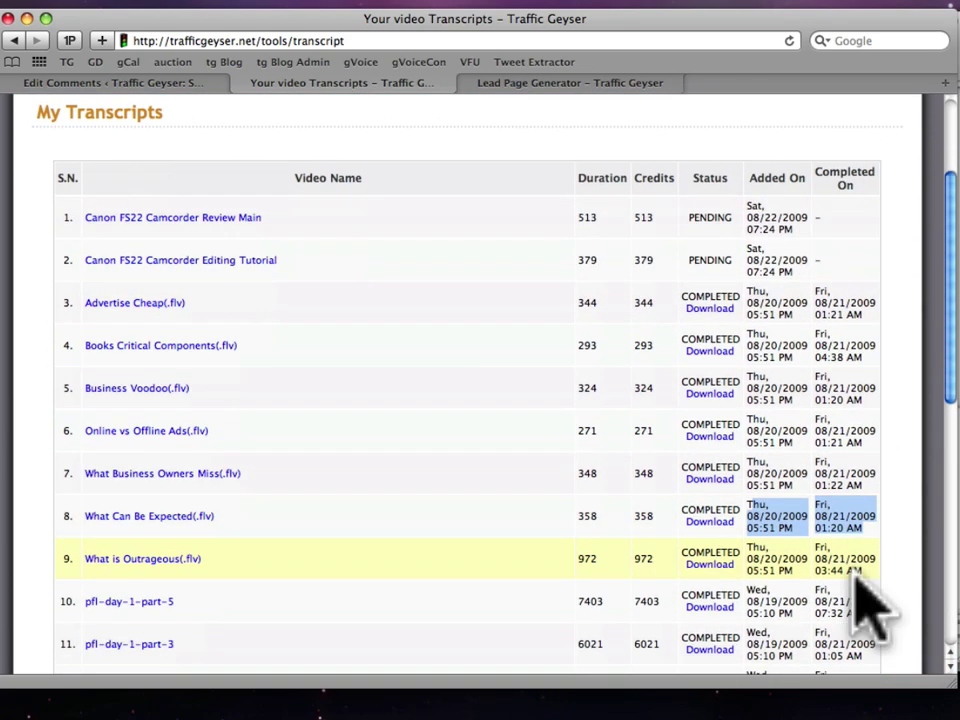
scroll(290, 480, "down", 5)
scroll(285, 465, "down", 1)
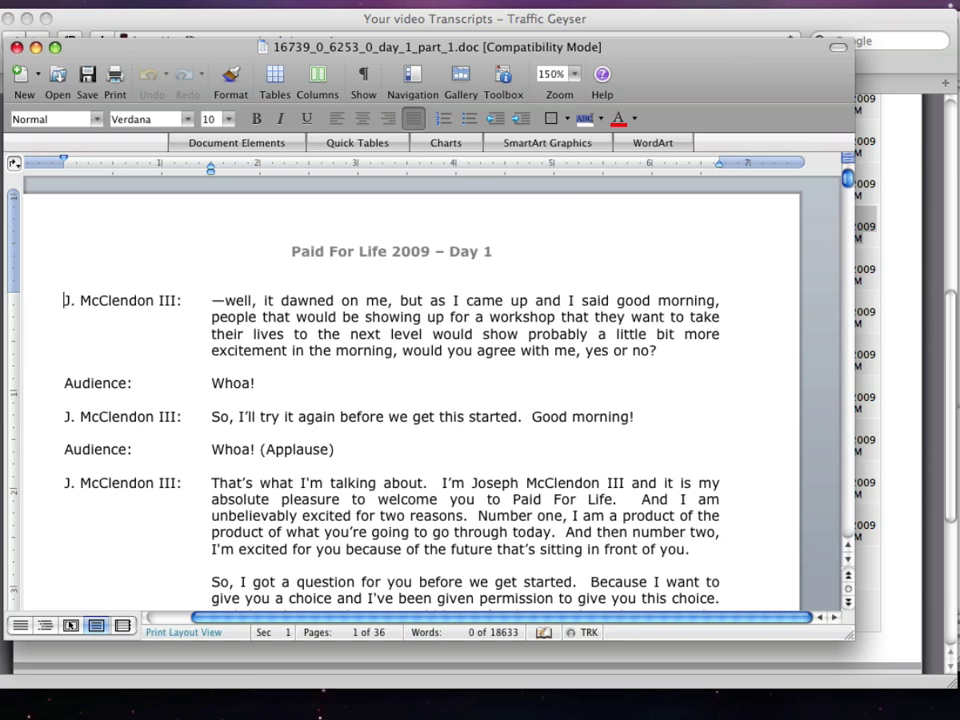
- Enlarge the document window and look through the pages of the Paid For Life 2009 – Day 1 transcript
left_click_drag(851, 636, 940, 672)
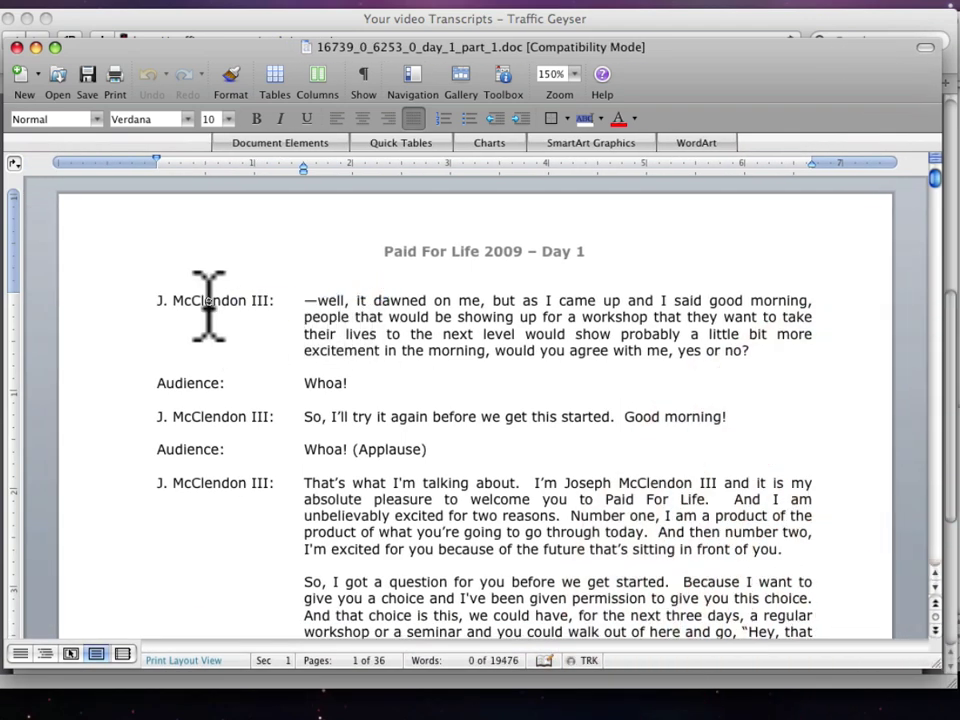
scroll(240, 322, "down", 5)
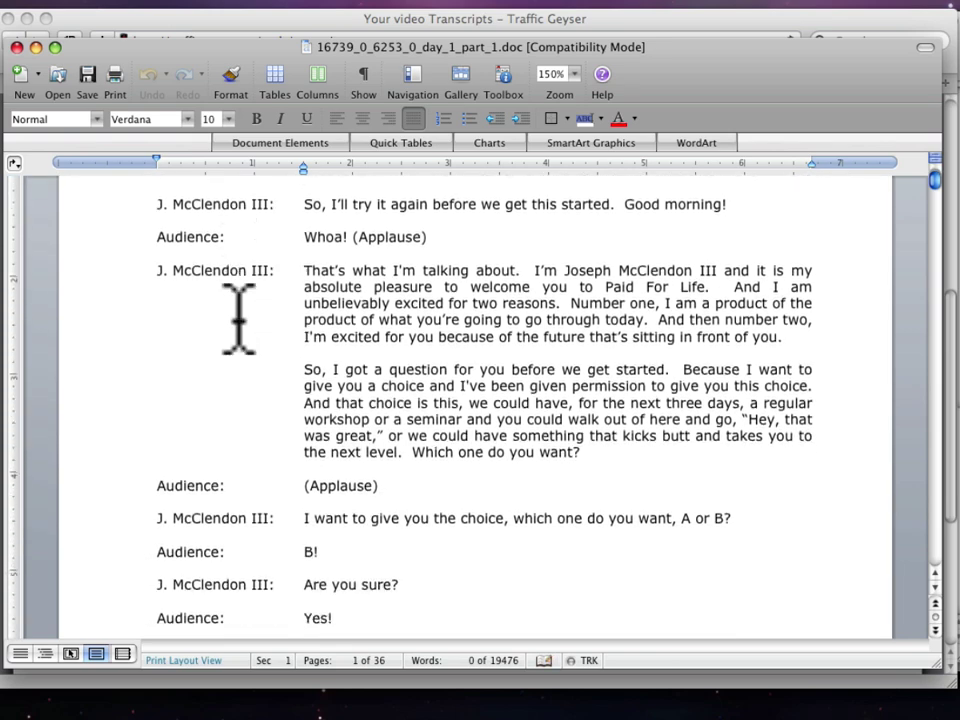
scroll(240, 322, "down", 7)
scroll(240, 322, "down", 11)
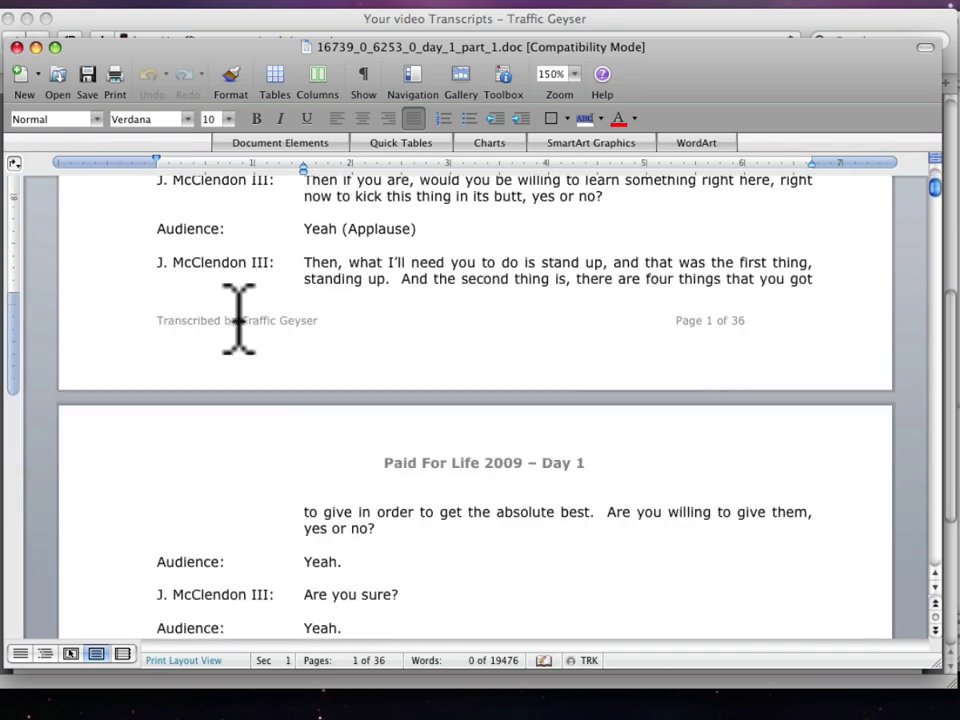
scroll(240, 320, "down", 20)
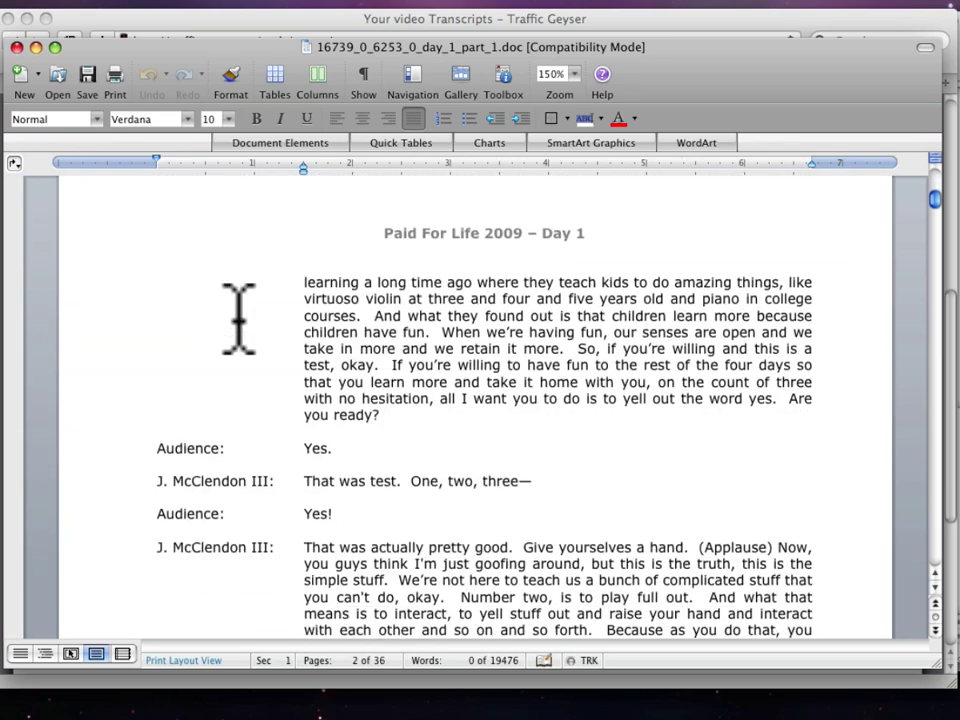
scroll(240, 320, "down", 8)
scroll(240, 320, "down", 16)
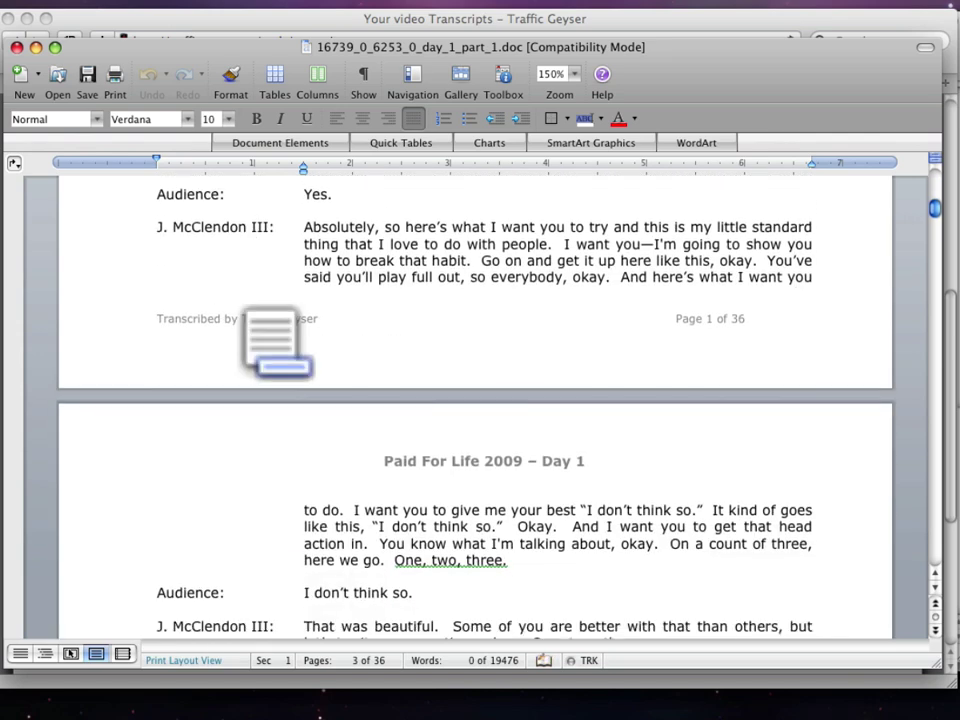
scroll(238, 320, "down", 10)
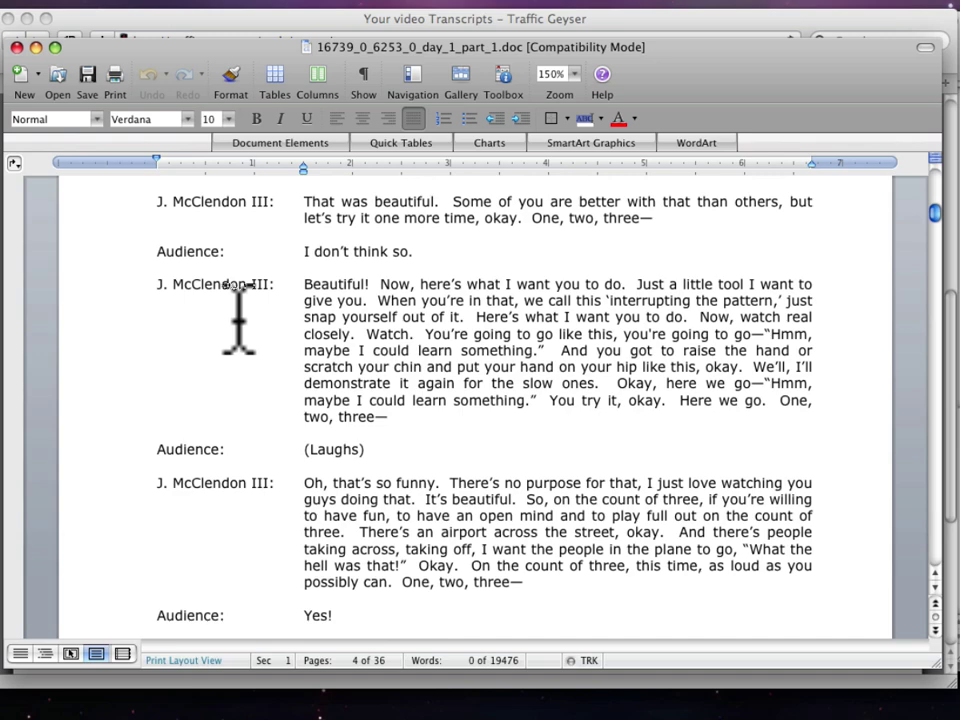
scroll(238, 320, "down", 10)
scroll(238, 320, "down", 13)
scroll(238, 318, "down", 18)
scroll(238, 318, "down", 20)
scroll(238, 320, "down", 20)
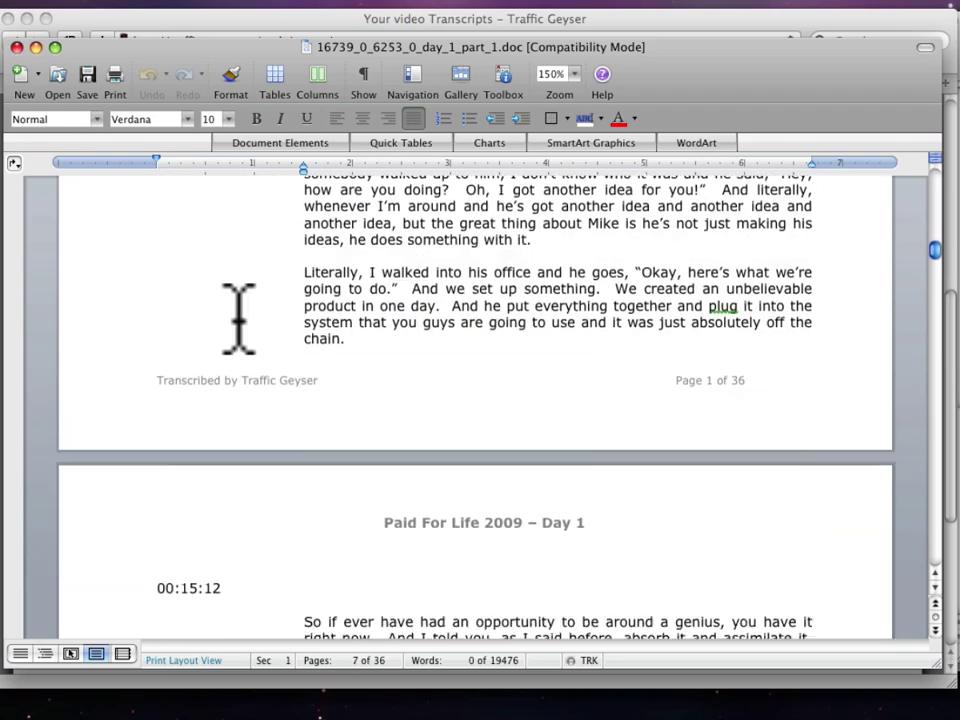
scroll(238, 318, "down", 15)
scroll(238, 318, "down", 12)
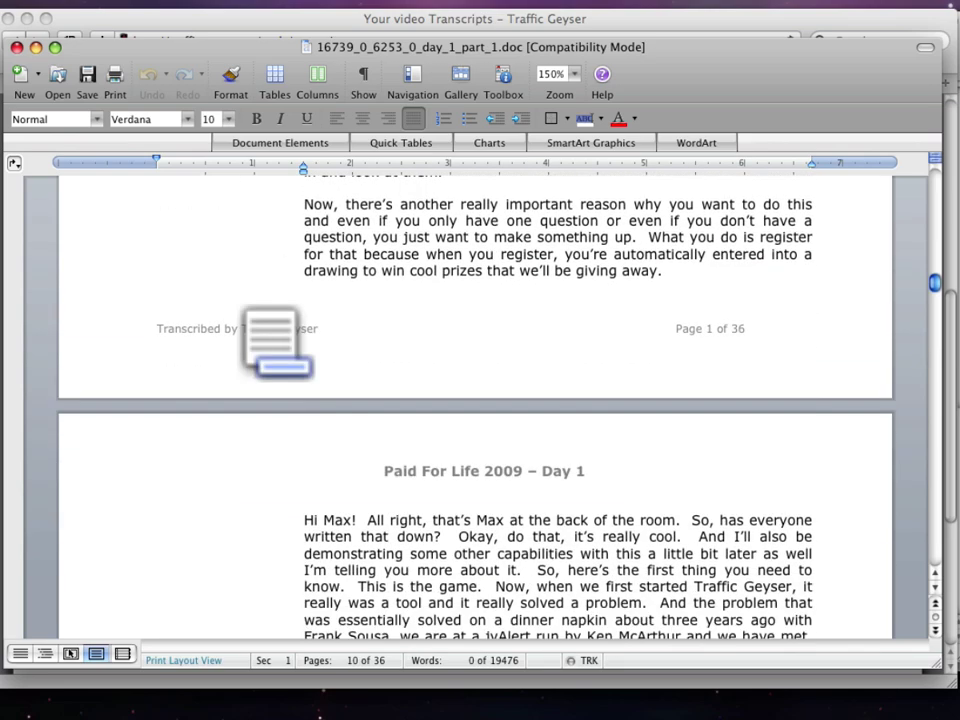
scroll(238, 320, "down", 15)
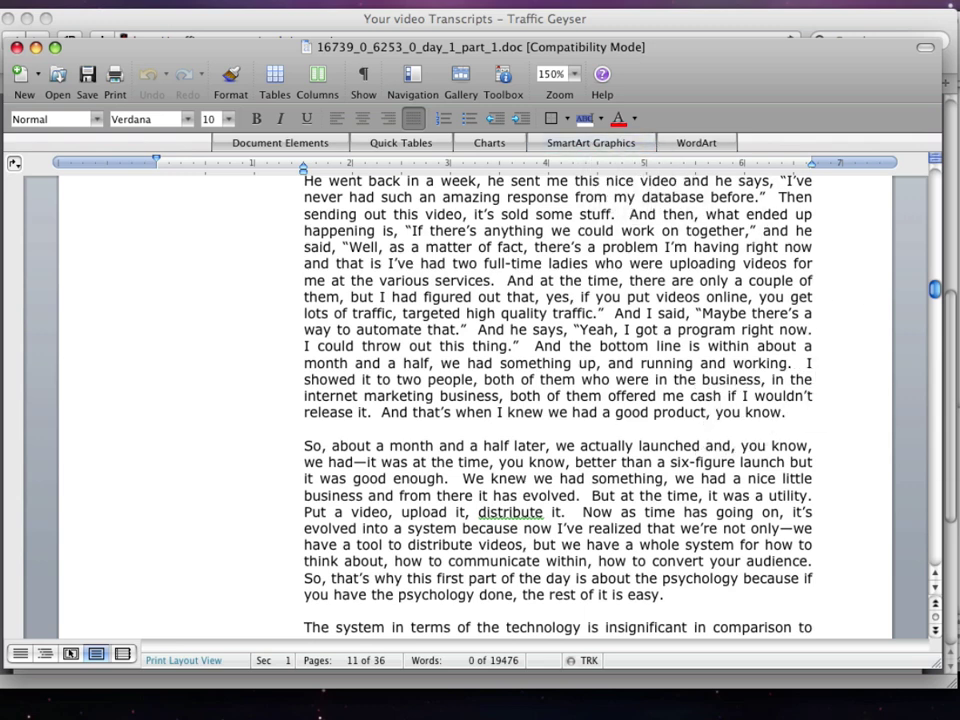
- Switch to Mailplane, open the "[TrafficGeyser] Media Transcription Complete" conversation and review its notification messages
key("super+Tab")
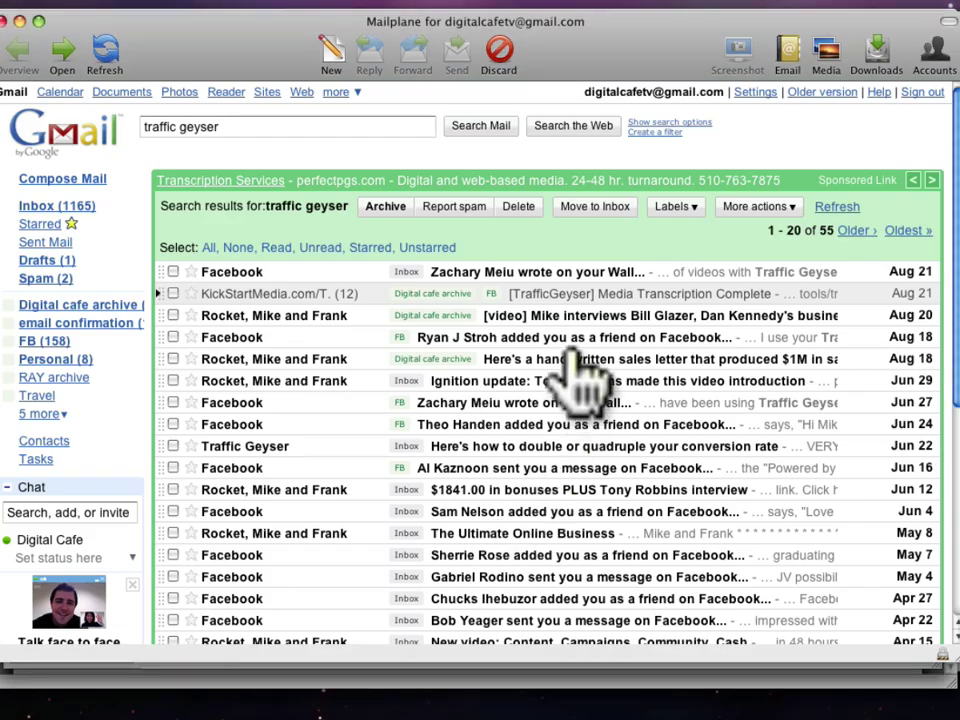
left_click(566, 293)
scroll(585, 335, "down", 10)
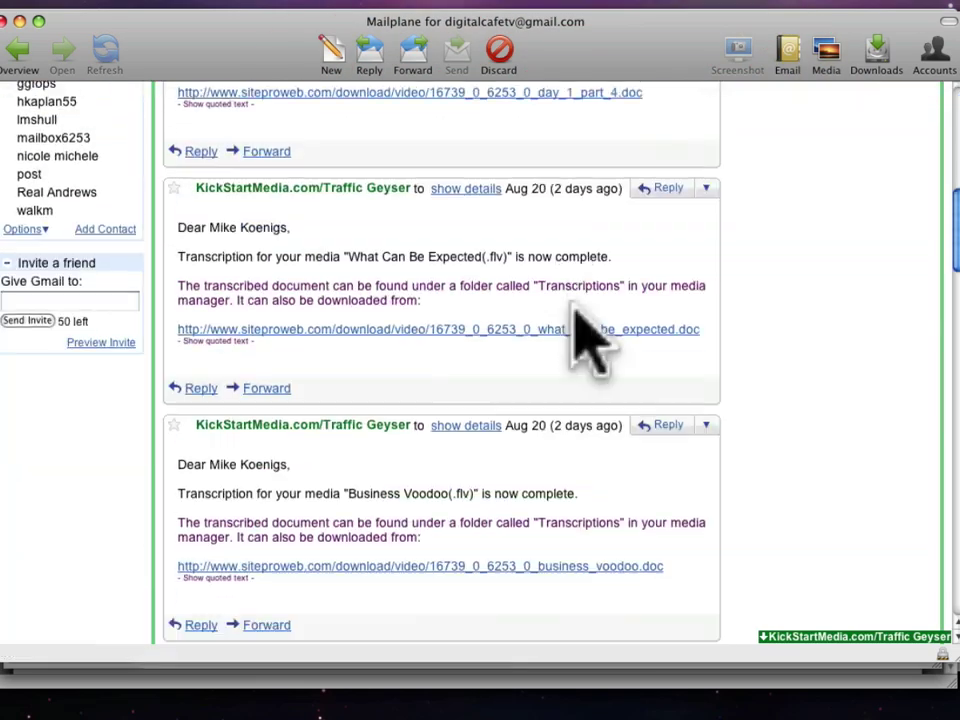
scroll(577, 318, "down", 10)
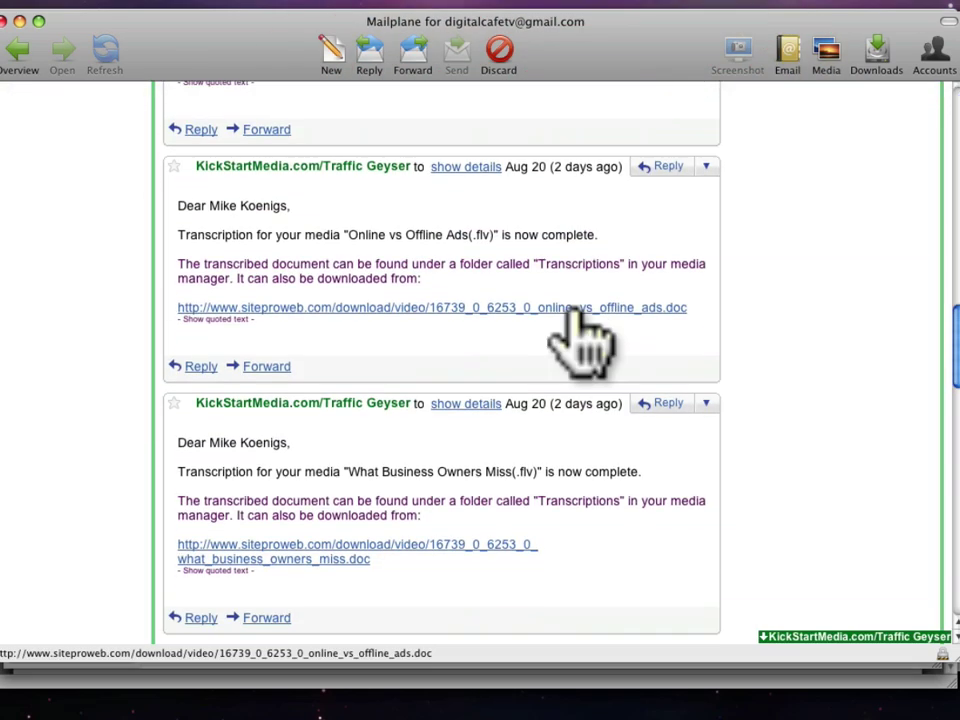
scroll(577, 314, "down", 2)
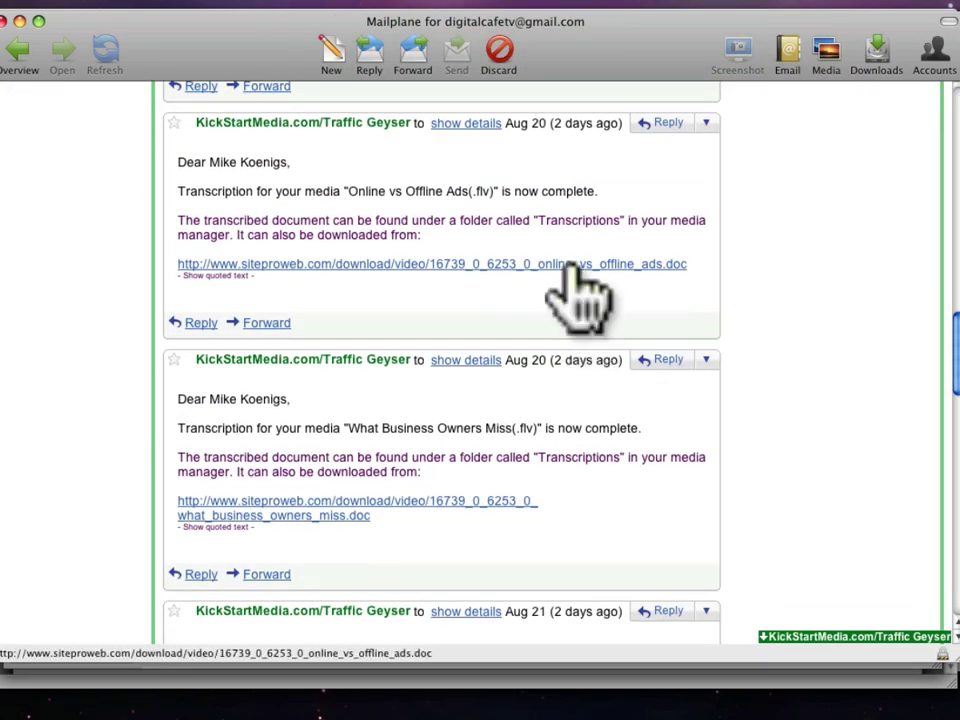